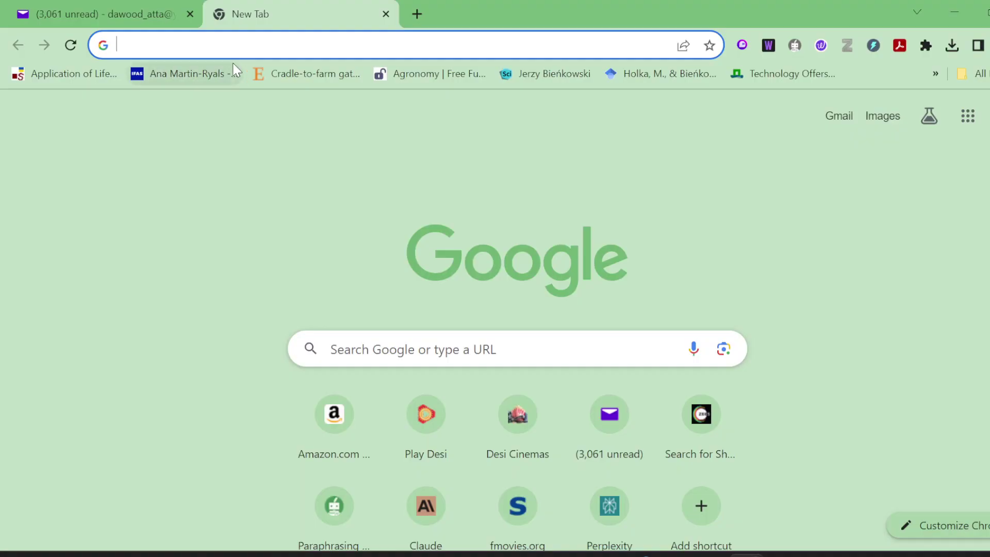
{"action": "type", "text": "dssat"}
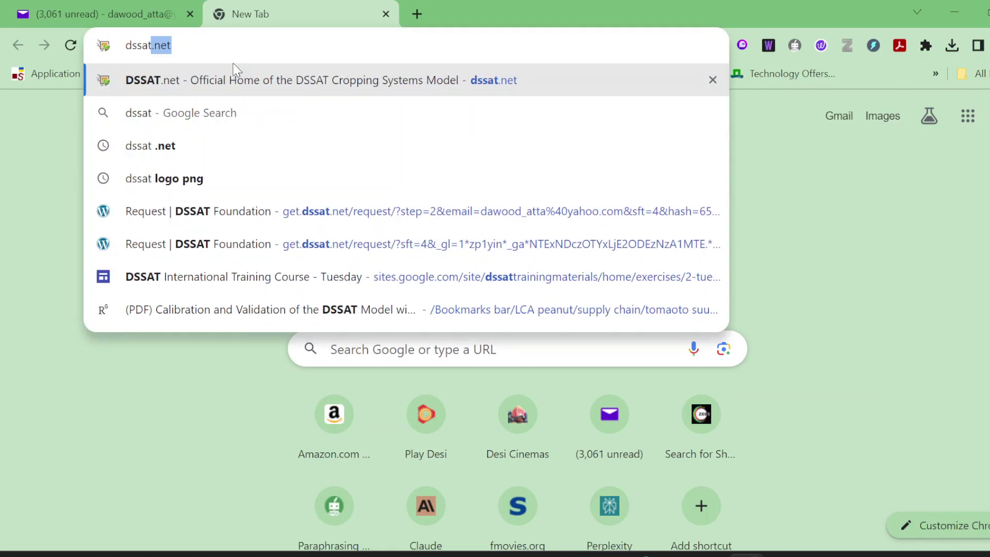
Load dssat.net and bring up its Request DSSAT offers for v4.8.2 and v4.7.5.
{"action": "key", "text": "Return"}
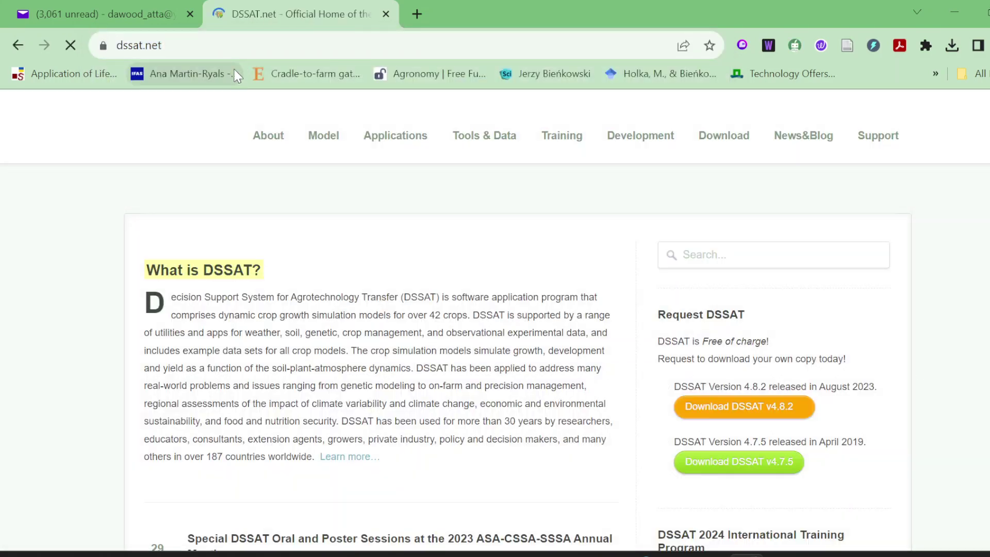
{"action": "scroll", "coordinate": [364, 271], "scroll_direction": "down", "scroll_amount": 1}
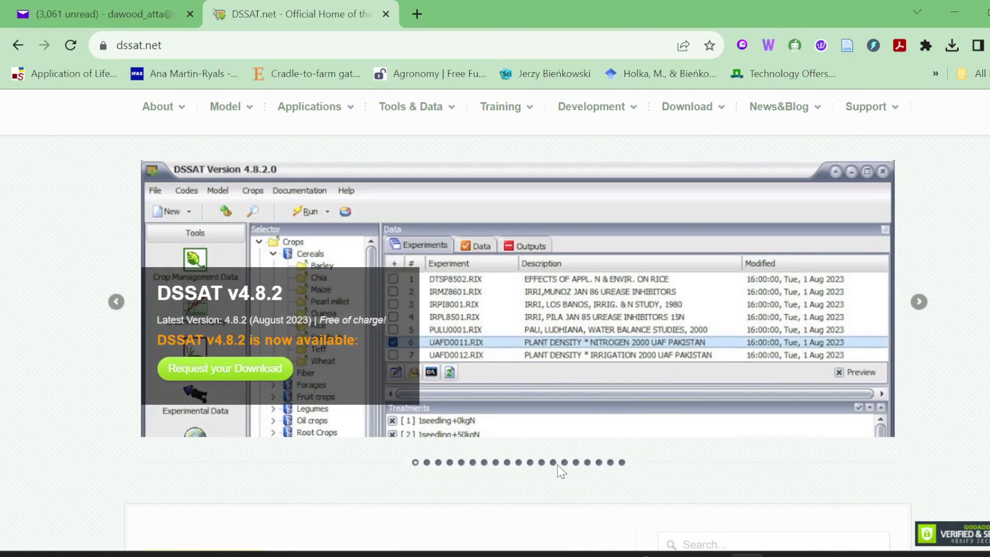
{"action": "scroll", "coordinate": [619, 387], "scroll_direction": "down", "scroll_amount": 4}
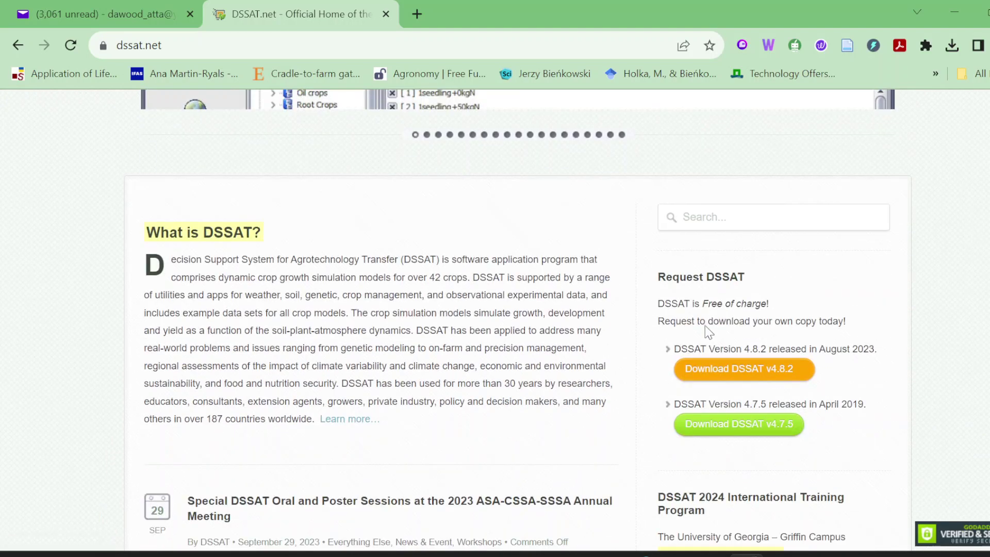
{"action": "left_click", "coordinate": [727, 431]}
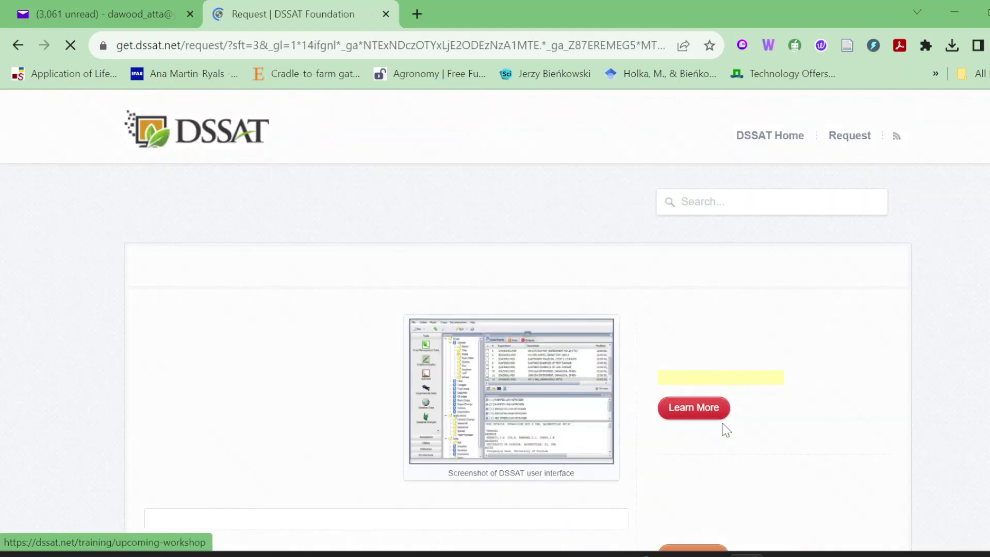
{"action": "left_click", "coordinate": [18, 45]}
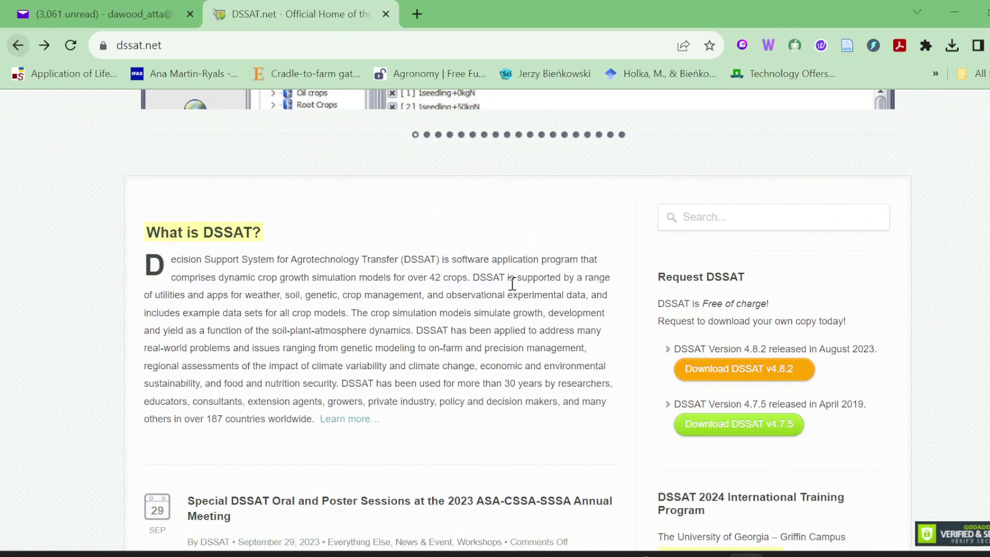
Reach the DSSAT v4.8.2 e-mail request form, then view its Yahoo Mail confirmation email.
{"action": "left_click", "coordinate": [728, 377]}
{"action": "scroll", "coordinate": [495, 387], "scroll_direction": "down", "scroll_amount": 3}
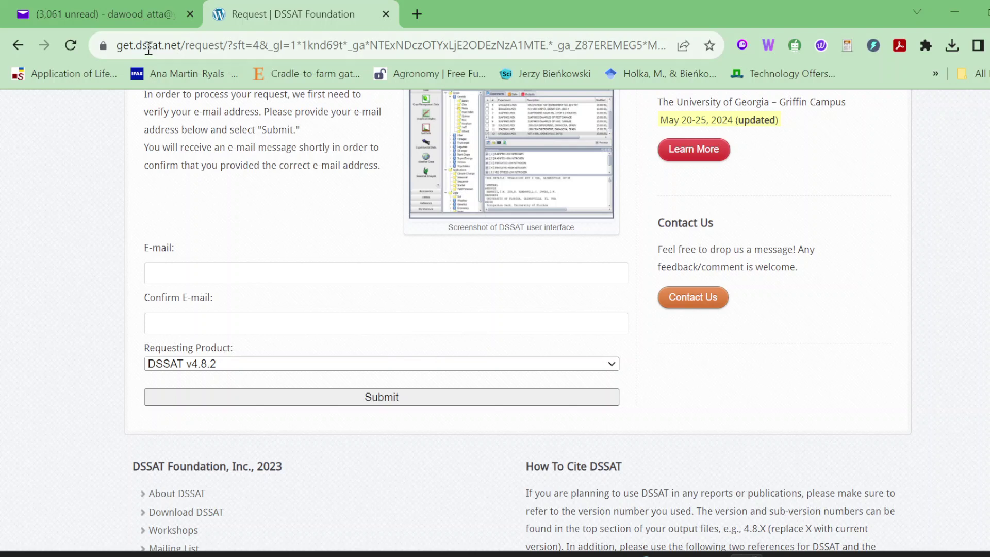
{"action": "left_click", "coordinate": [138, 17]}
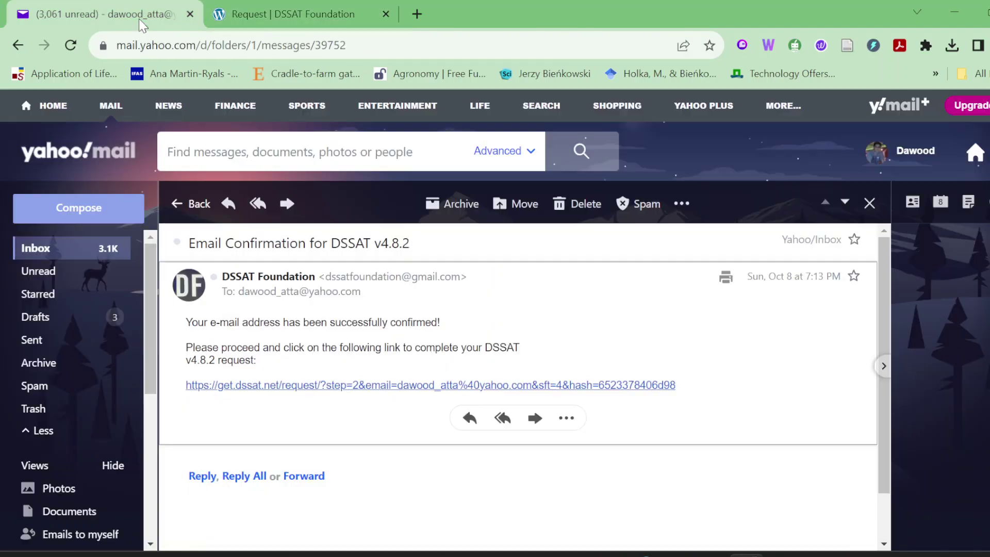
Follow the get.dssat.net confirmation link to reach DSSAT's request step-2 page.
{"action": "left_click", "coordinate": [357, 384]}
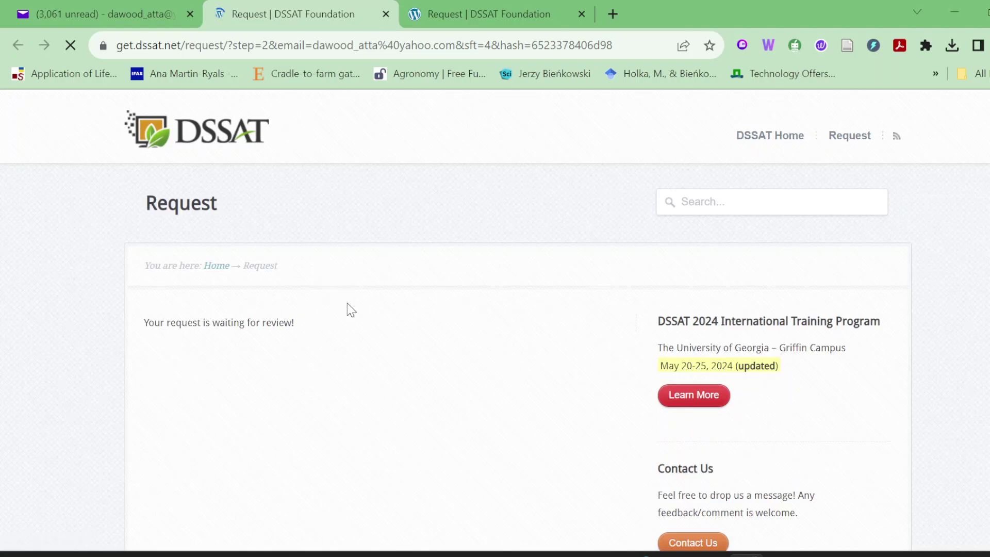
{"action": "scroll", "coordinate": [348, 310], "scroll_direction": "down", "scroll_amount": 1}
{"action": "scroll", "coordinate": [348, 351], "scroll_direction": "down", "scroll_amount": 3}
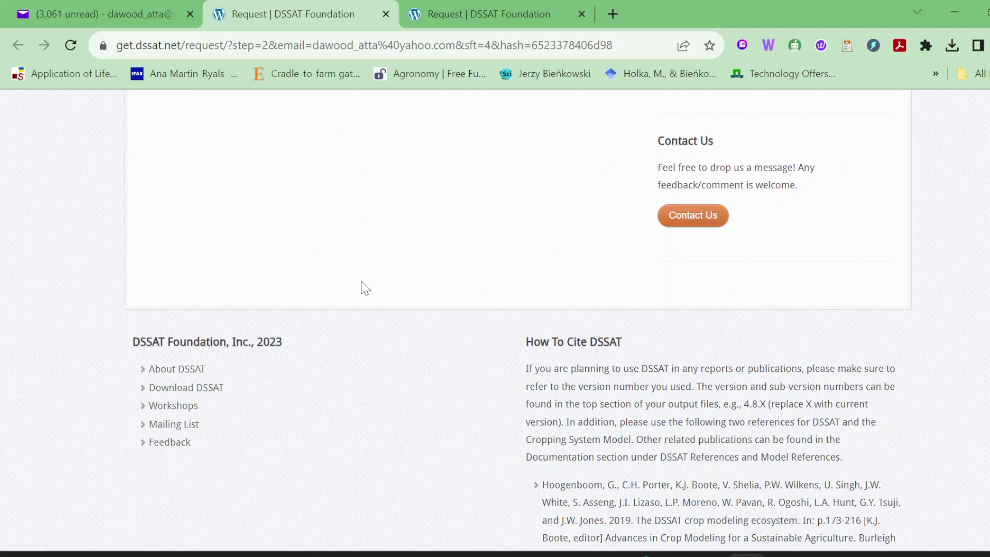
{"action": "scroll", "coordinate": [365, 288], "scroll_direction": "down", "scroll_amount": 1}
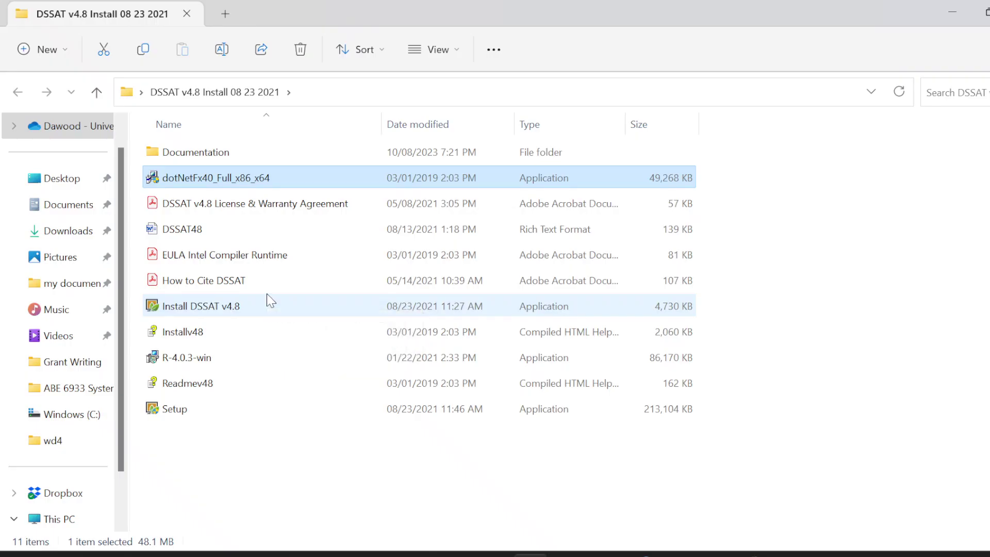
Launch the DSSAT v4.8 installer and allow erasing and recreating the DSSAT 4.8 registry section.
{"action": "double_click", "coordinate": [234, 308]}
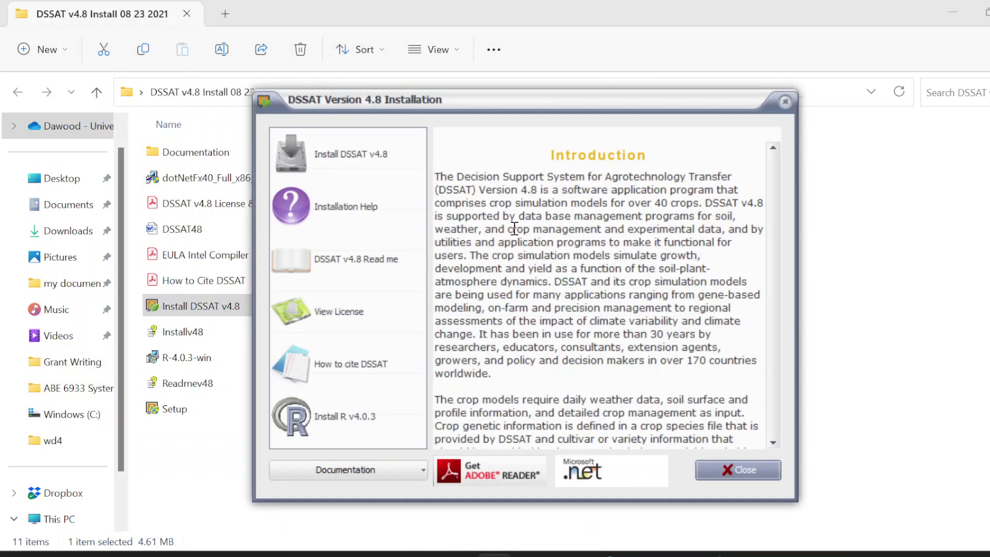
{"action": "left_click", "coordinate": [347, 160]}
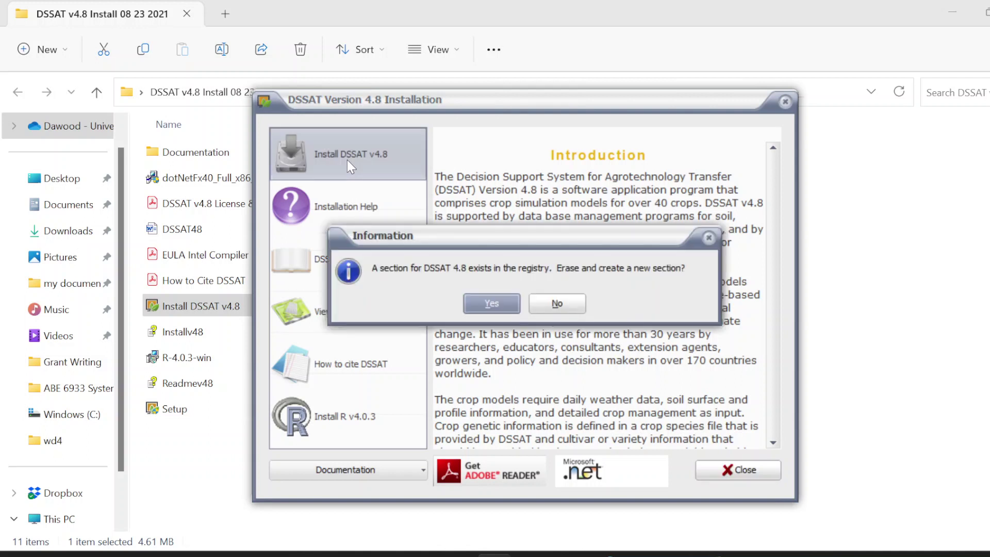
{"action": "left_click", "coordinate": [491, 303]}
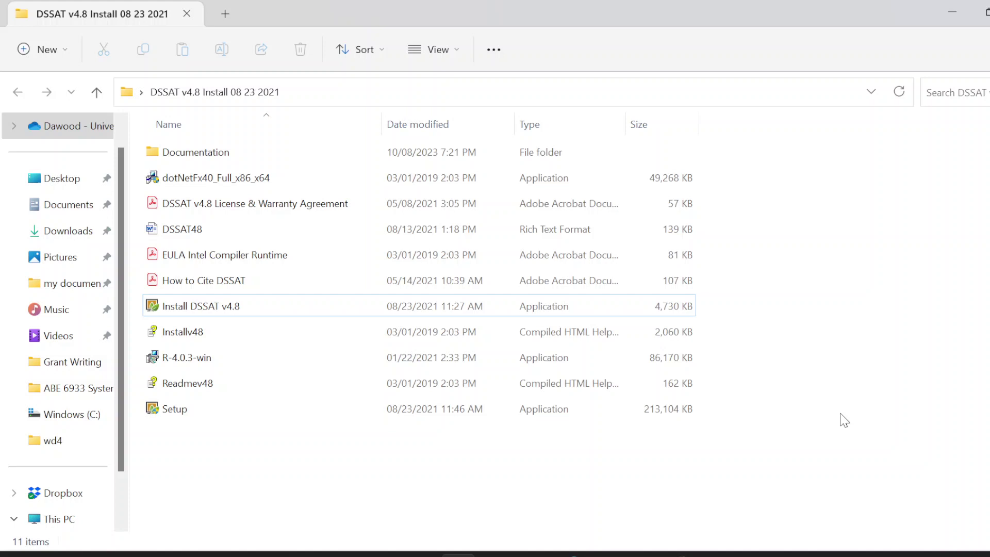
Get past the InstallAware welcome page and accept the license agreement.
{"action": "key", "text": "Home"}
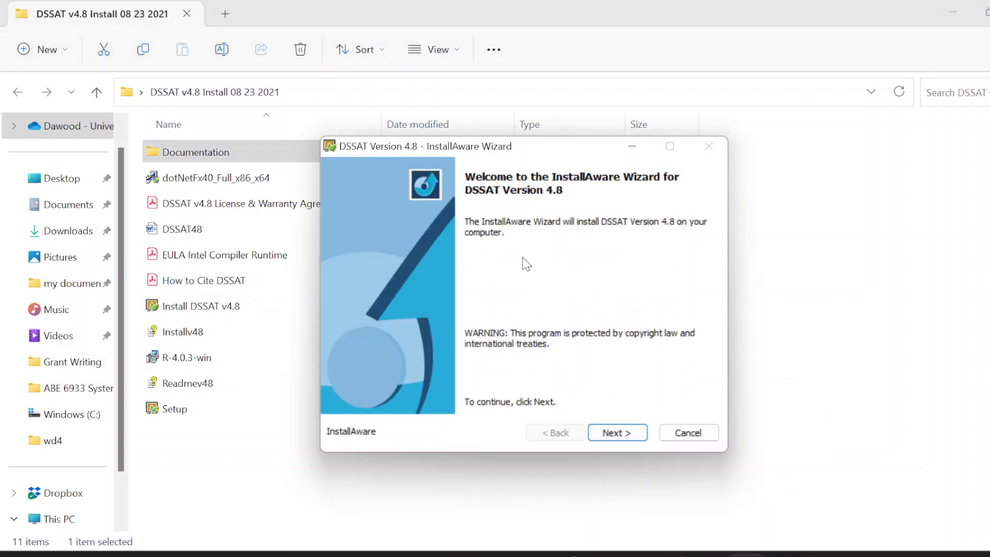
{"action": "left_click", "coordinate": [620, 434]}
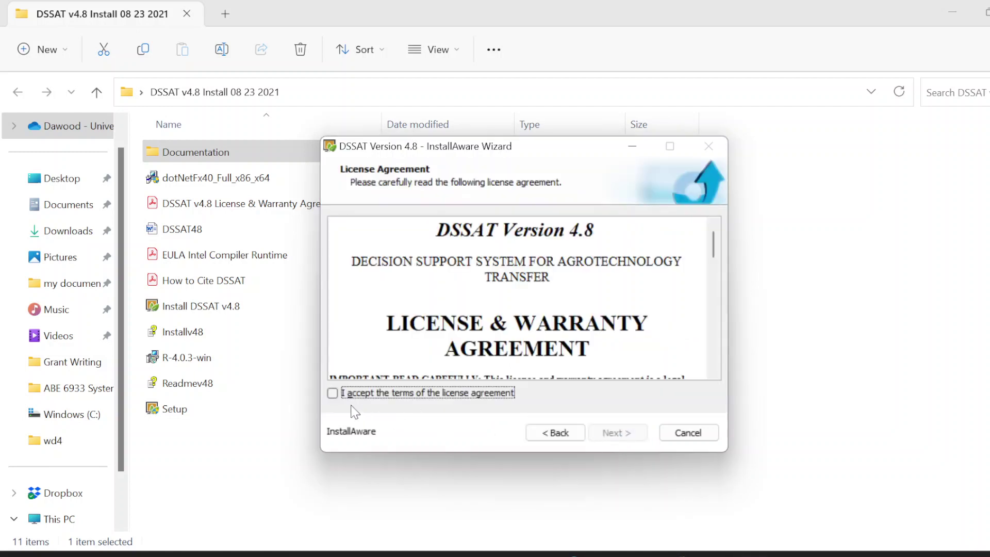
{"action": "left_click", "coordinate": [334, 394]}
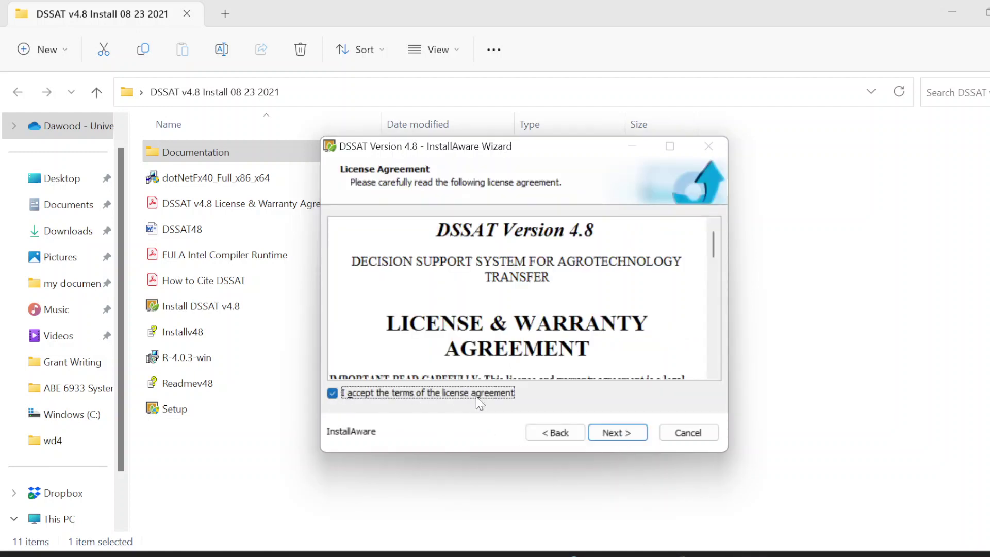
{"action": "left_click", "coordinate": [623, 433]}
Keep C:\DSSAT48 and the DSSAT Version 4.8 program folder, and run the installation.
{"action": "left_click", "coordinate": [626, 436]}
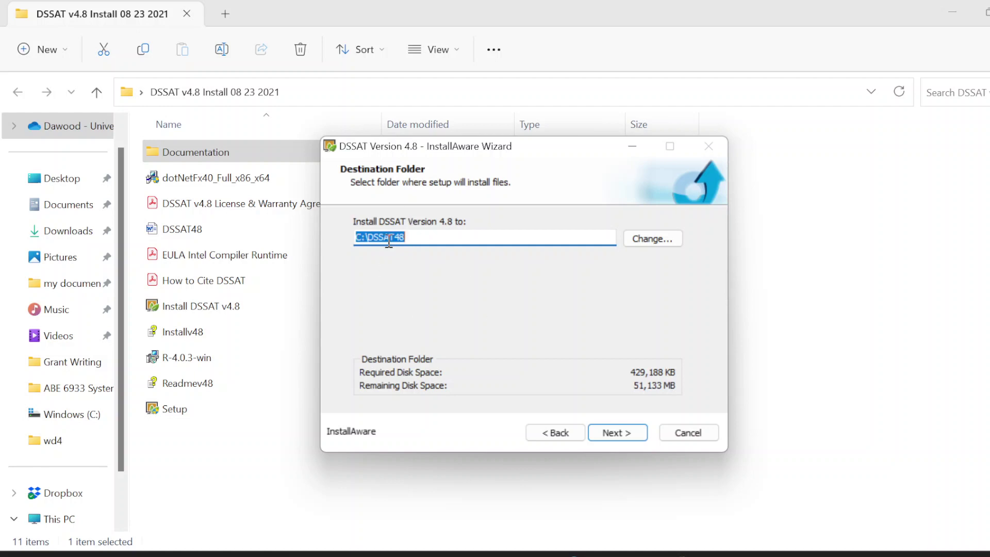
{"action": "left_click", "coordinate": [603, 432]}
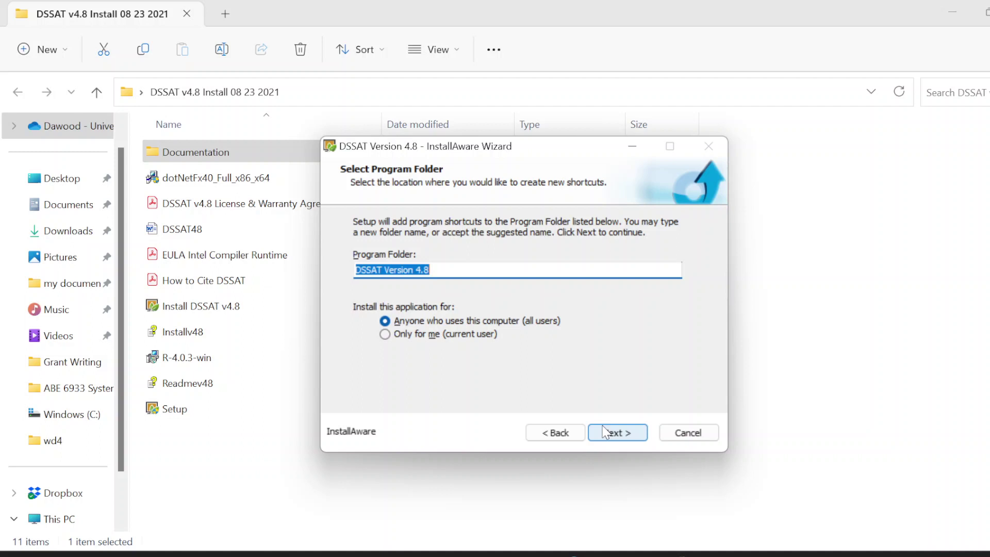
{"action": "left_click", "coordinate": [606, 431]}
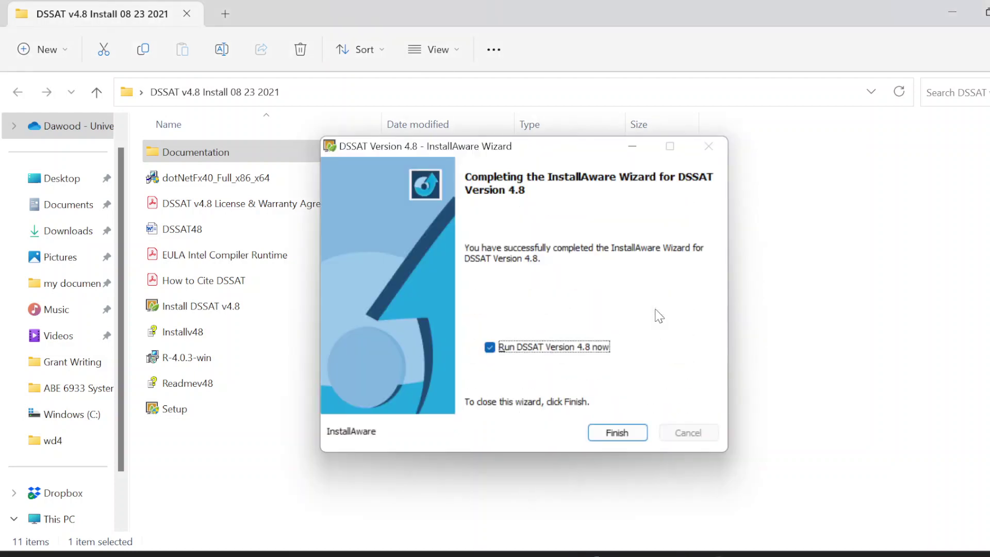
Finish setup with Run DSSAT, dismiss the serial warning, skip registration, and maximize DSSAT 4.8.
{"action": "left_click", "coordinate": [627, 434]}
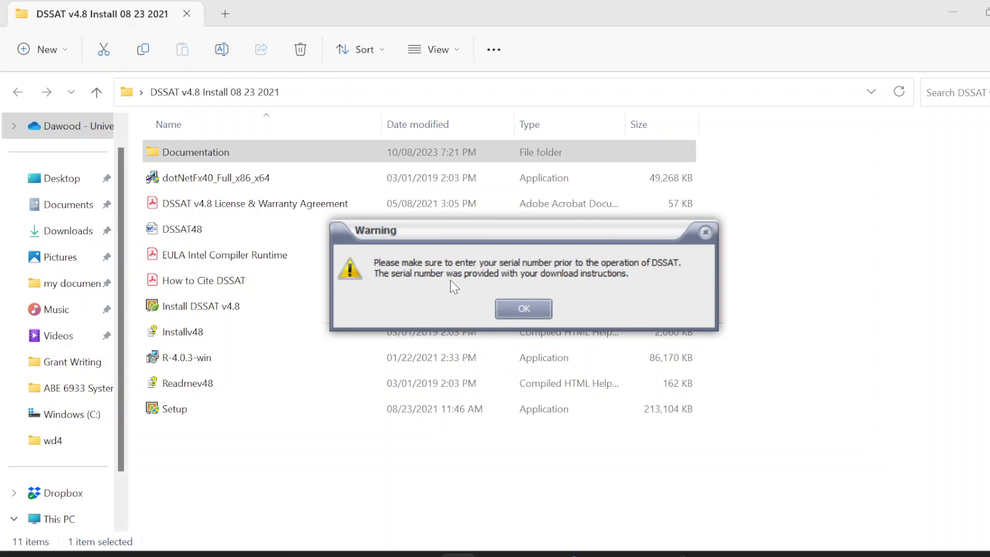
{"action": "left_click", "coordinate": [522, 308]}
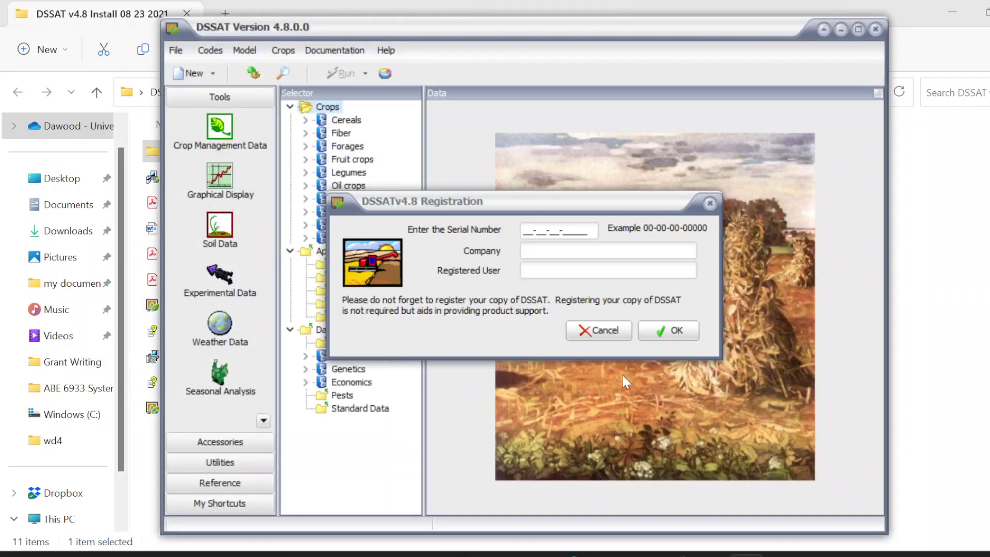
{"action": "left_click", "coordinate": [598, 331]}
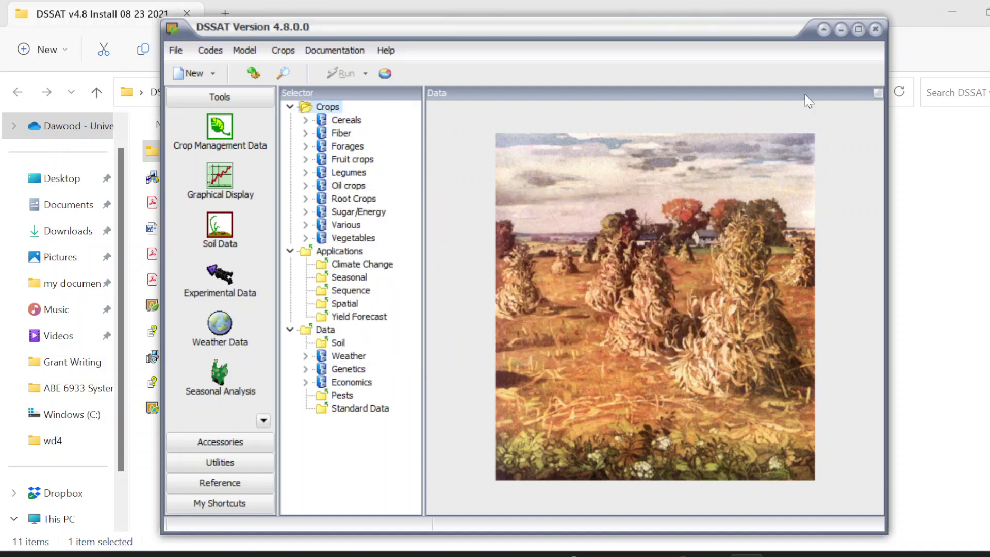
{"action": "left_click", "coordinate": [858, 30]}
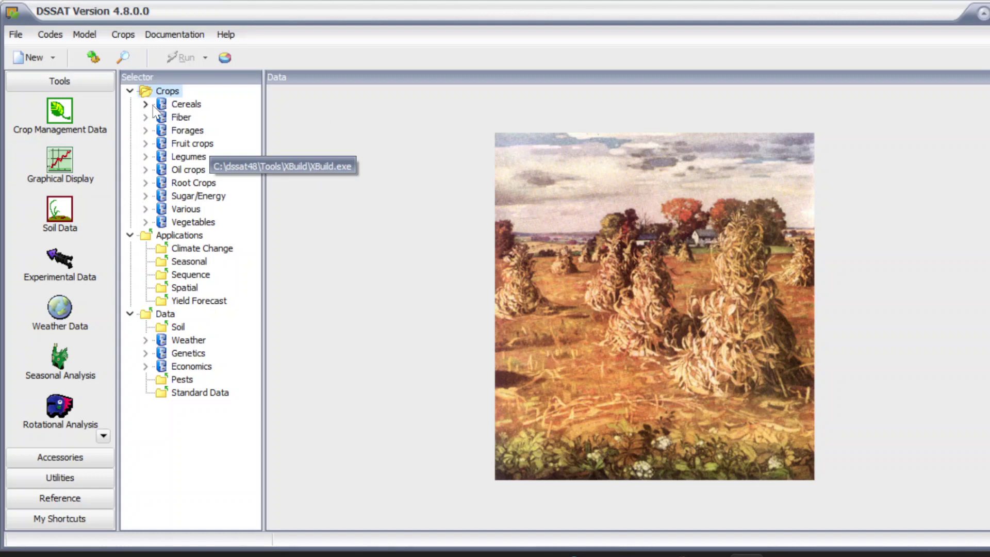
Expand Cereals and select Barley to list its two experiments, then bring File Explorer forward.
{"action": "left_click", "coordinate": [146, 104]}
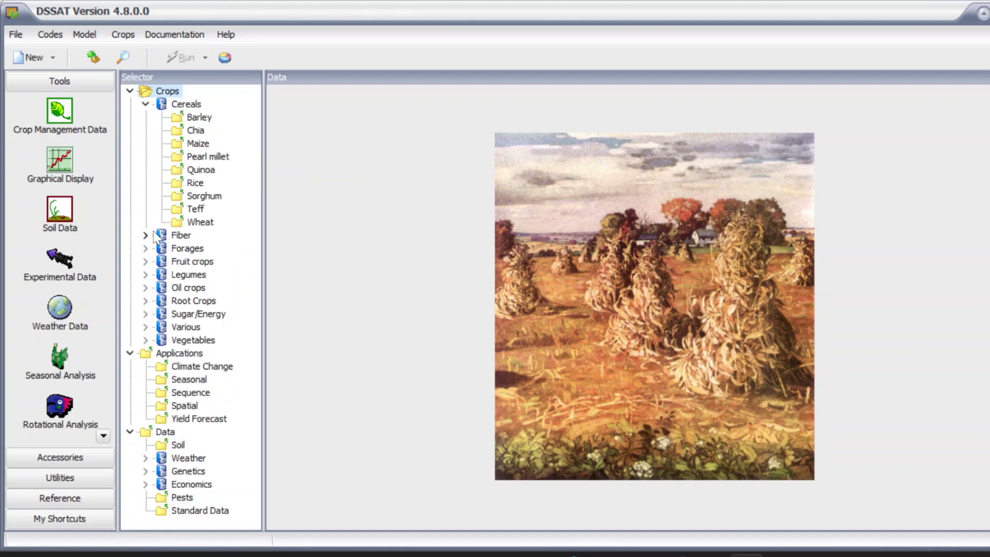
{"action": "left_click", "coordinate": [195, 121]}
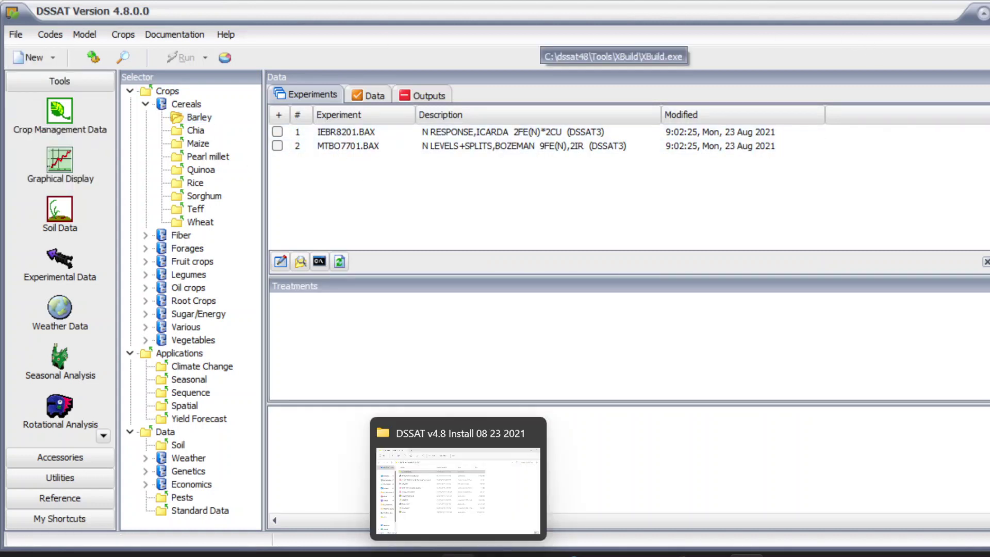
{"action": "left_click", "coordinate": [458, 480]}
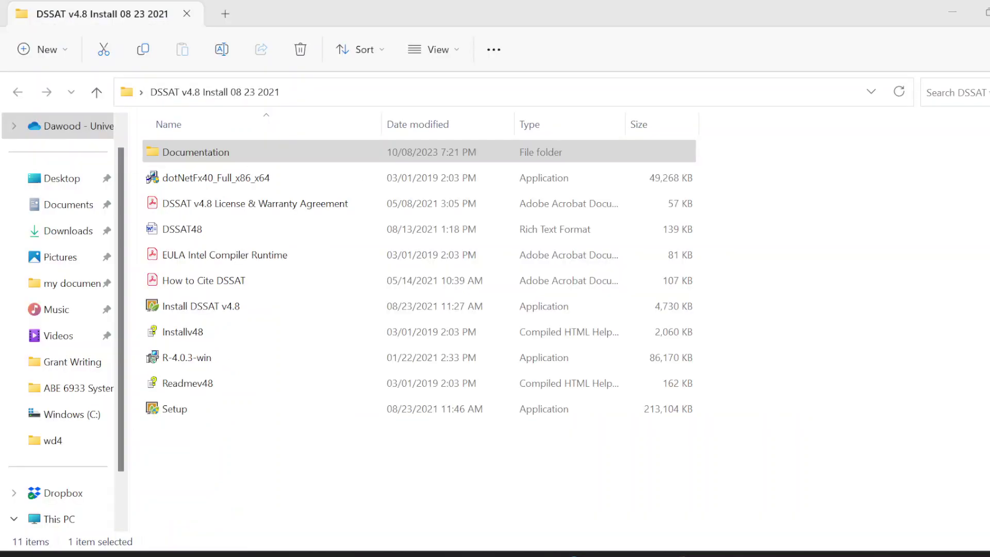
{"action": "scroll", "coordinate": [77, 489], "scroll_direction": "down", "scroll_amount": 2}
Browse the 74 items in C:\DSSAT48, then minimize File Explorer to return to DSSAT.
{"action": "left_click", "coordinate": [78, 468]}
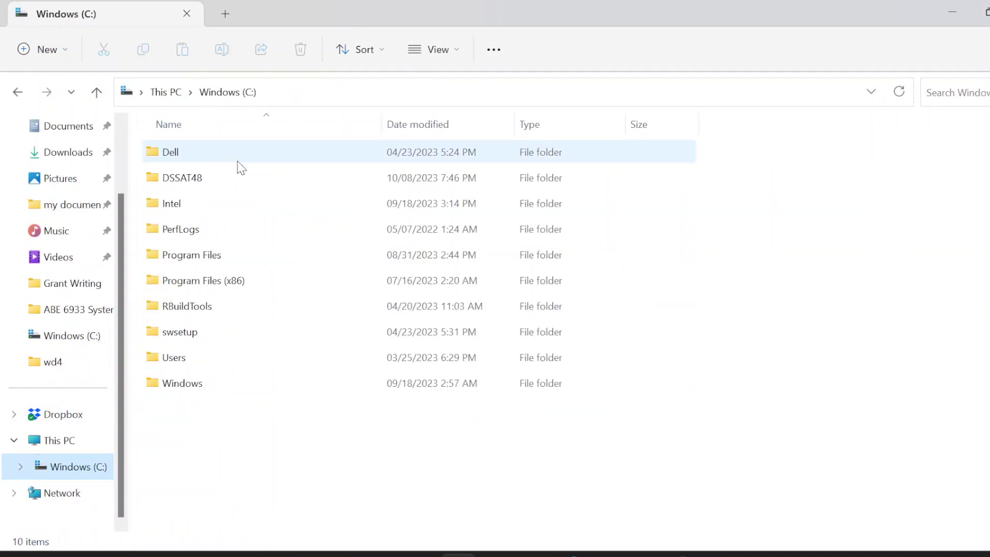
{"action": "double_click", "coordinate": [198, 180]}
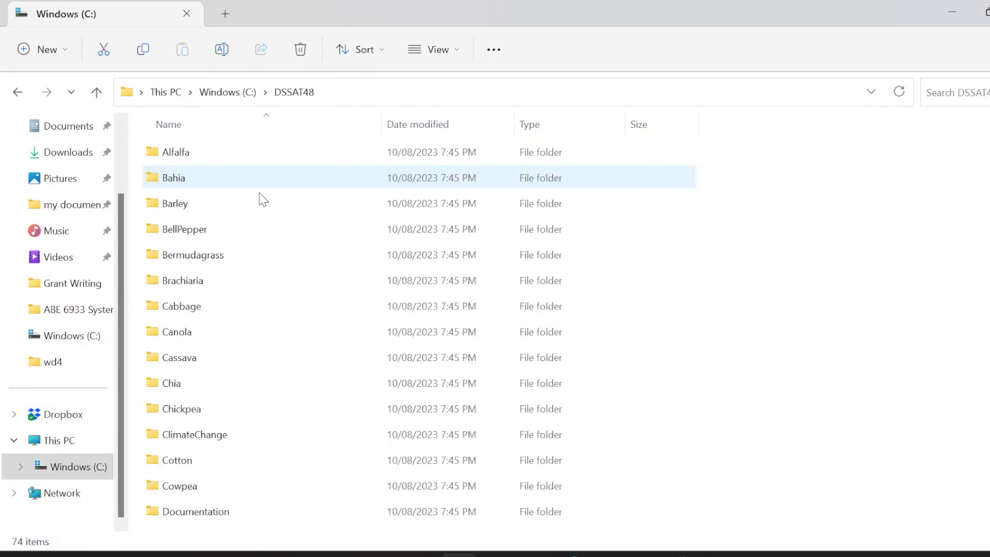
{"action": "scroll", "coordinate": [355, 333], "scroll_direction": "down", "scroll_amount": 2}
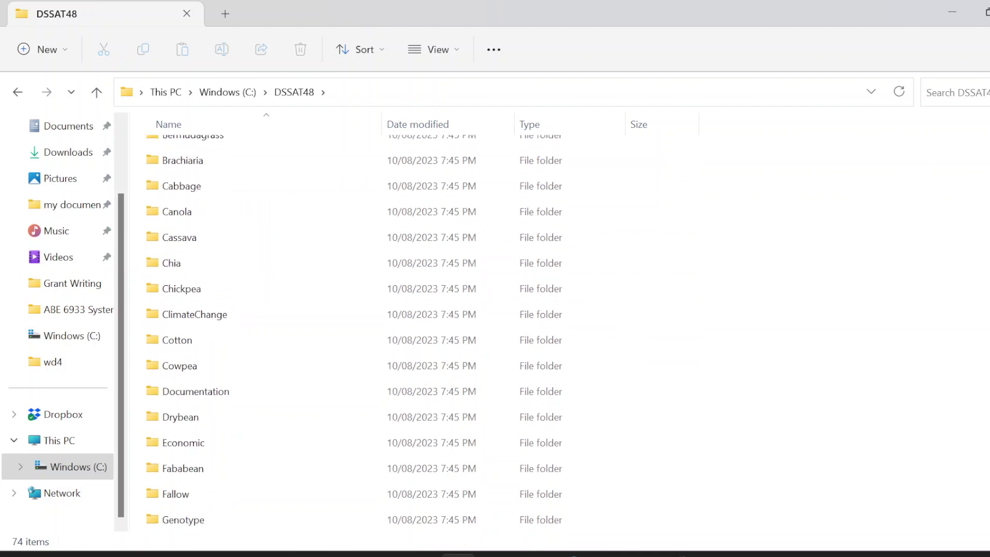
{"action": "scroll", "coordinate": [354, 334], "scroll_direction": "down", "scroll_amount": 2}
{"action": "scroll", "coordinate": [355, 333], "scroll_direction": "down", "scroll_amount": 4}
{"action": "scroll", "coordinate": [354, 333], "scroll_direction": "down", "scroll_amount": 5}
{"action": "scroll", "coordinate": [354, 334], "scroll_direction": "down", "scroll_amount": 3}
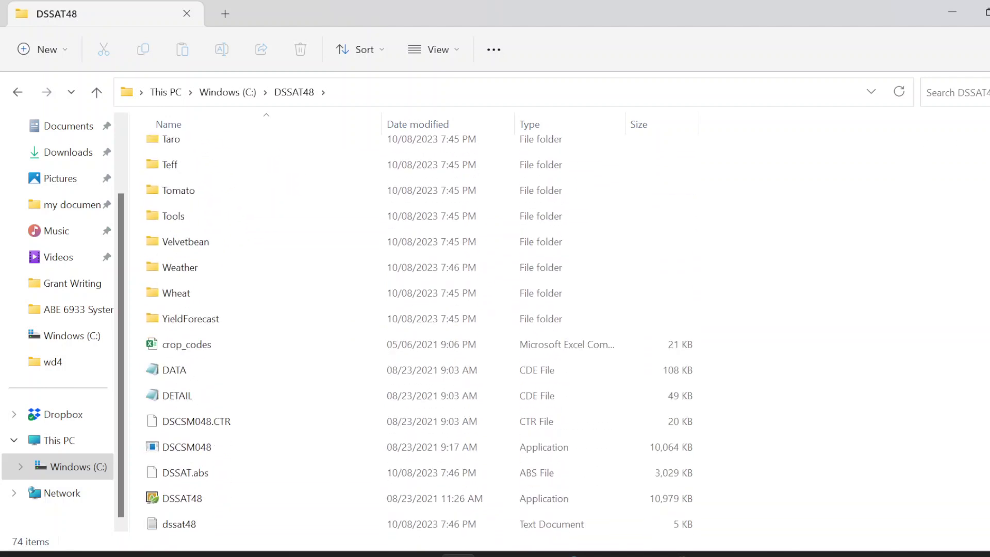
{"action": "scroll", "coordinate": [354, 333], "scroll_direction": "down", "scroll_amount": 2}
{"action": "scroll", "coordinate": [355, 333], "scroll_direction": "down", "scroll_amount": 1}
{"action": "scroll", "coordinate": [354, 333], "scroll_direction": "down", "scroll_amount": 1}
{"action": "scroll", "coordinate": [539, 264], "scroll_direction": "up", "scroll_amount": 10}
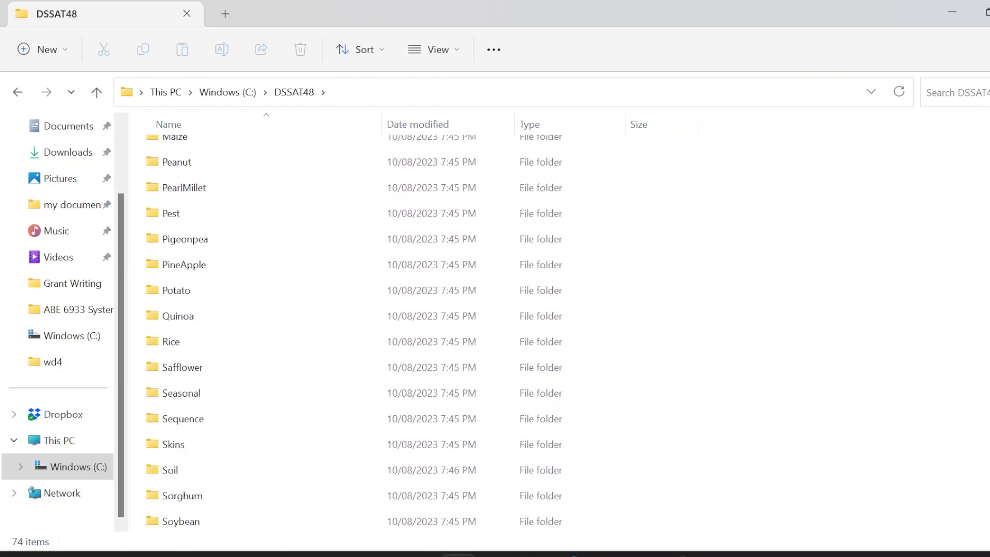
{"action": "scroll", "coordinate": [538, 264], "scroll_direction": "up", "scroll_amount": 8}
{"action": "scroll", "coordinate": [539, 264], "scroll_direction": "up", "scroll_amount": 1}
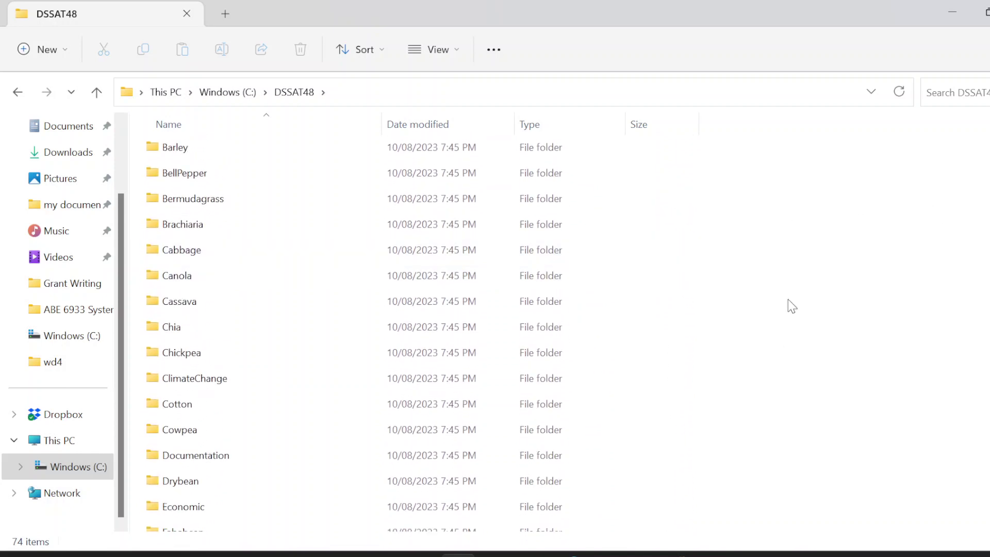
{"action": "left_click", "coordinate": [950, 12]}
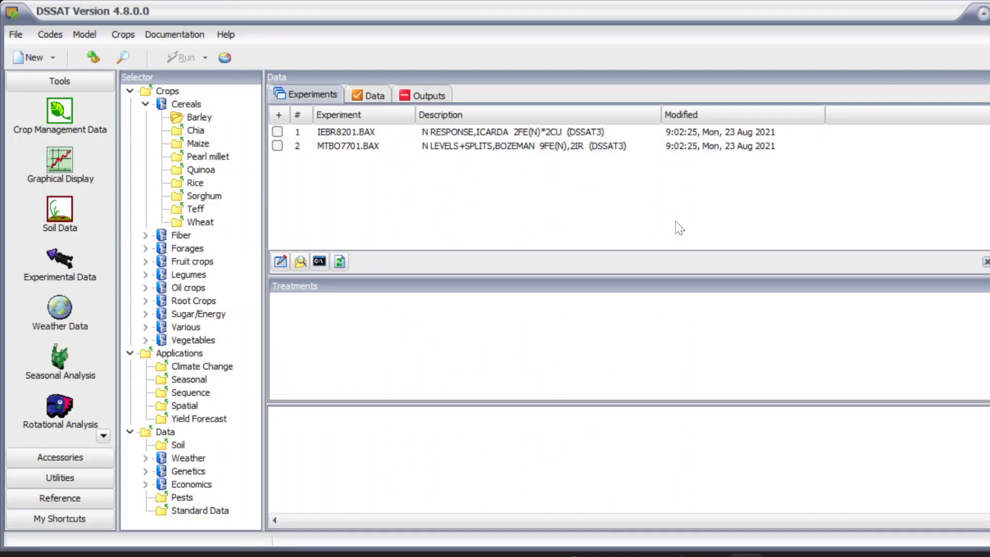